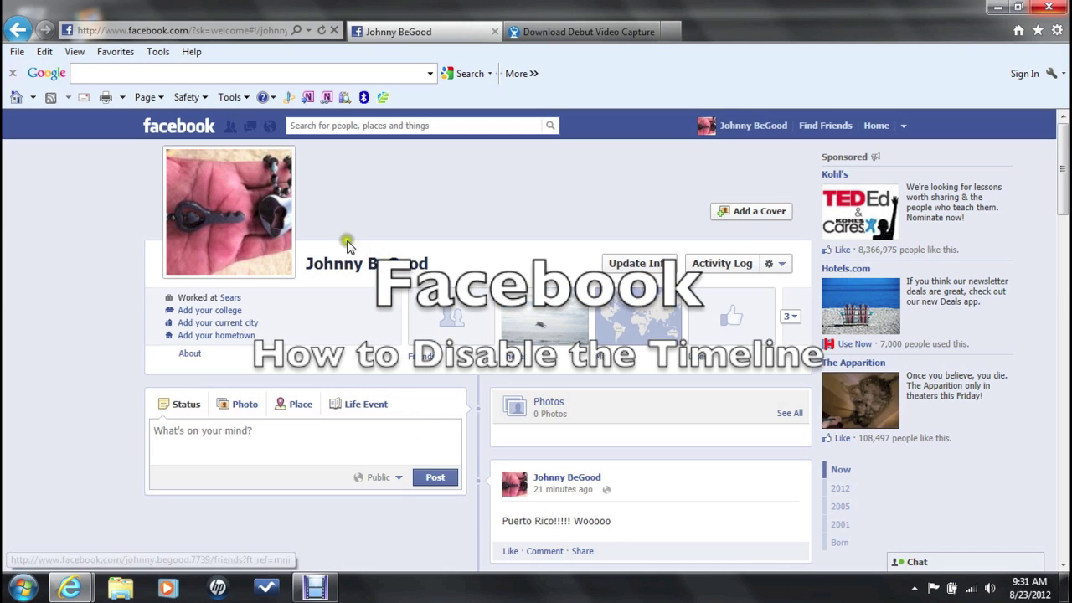
pyautogui.scroll(-4, 341, 335)
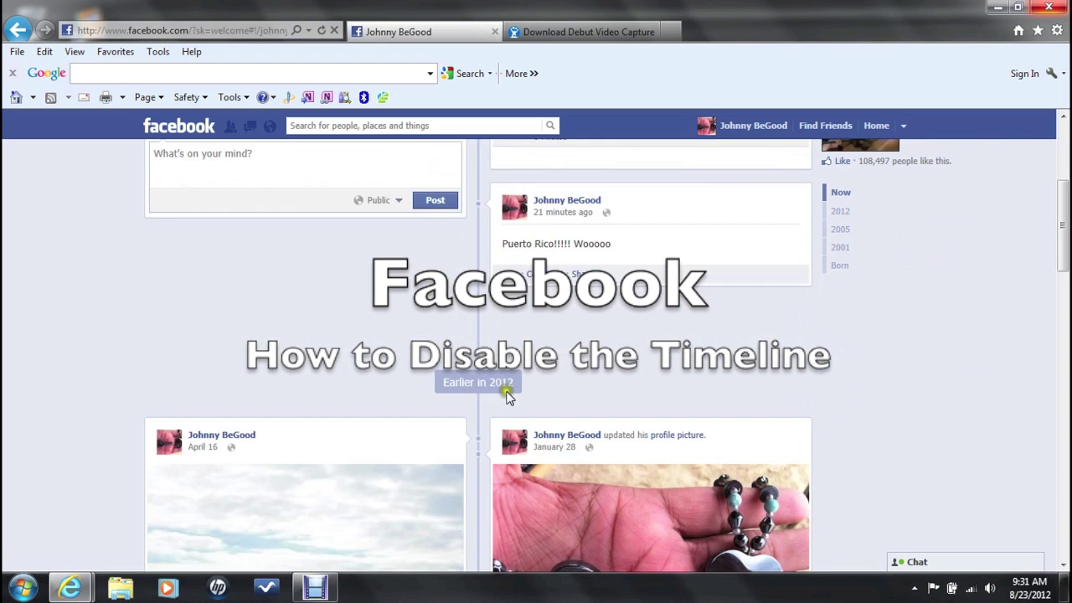
pyautogui.scroll(-3, 521, 439)
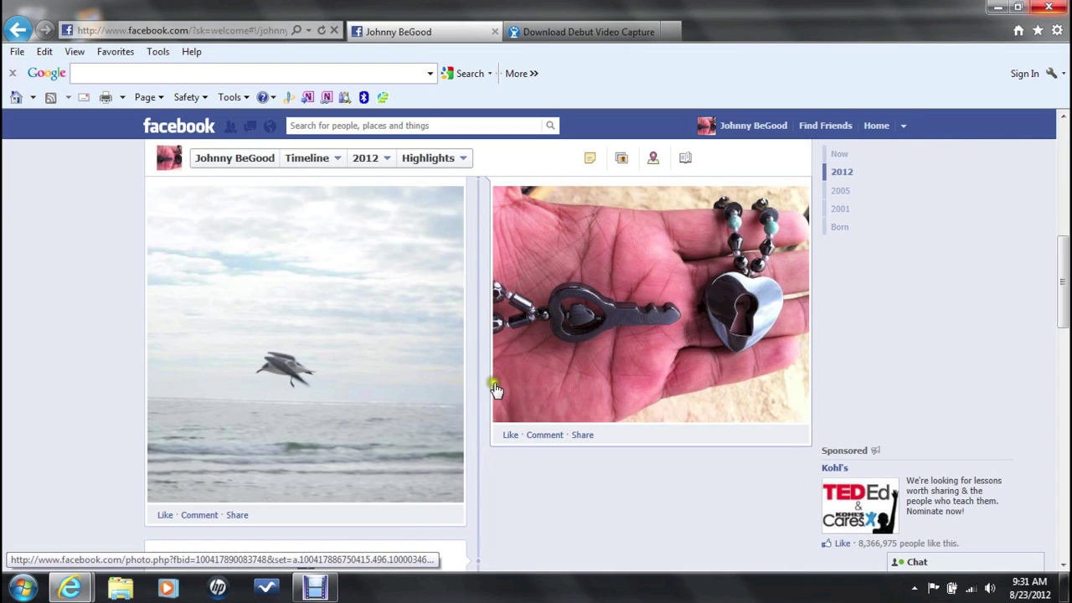
pyautogui.scroll(7, 495, 396)
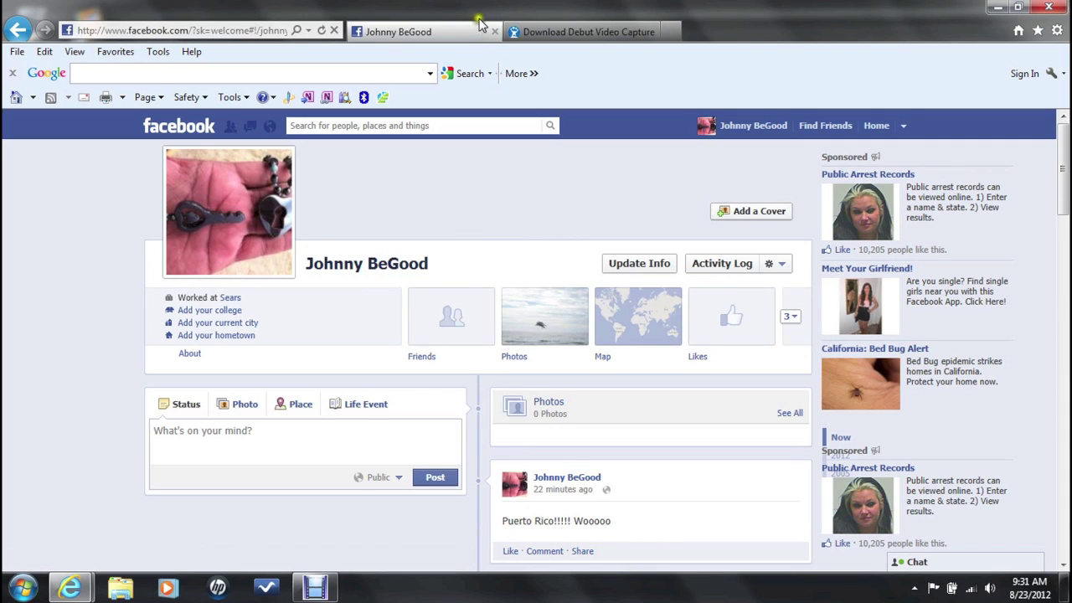
pyautogui.click(213, 29)
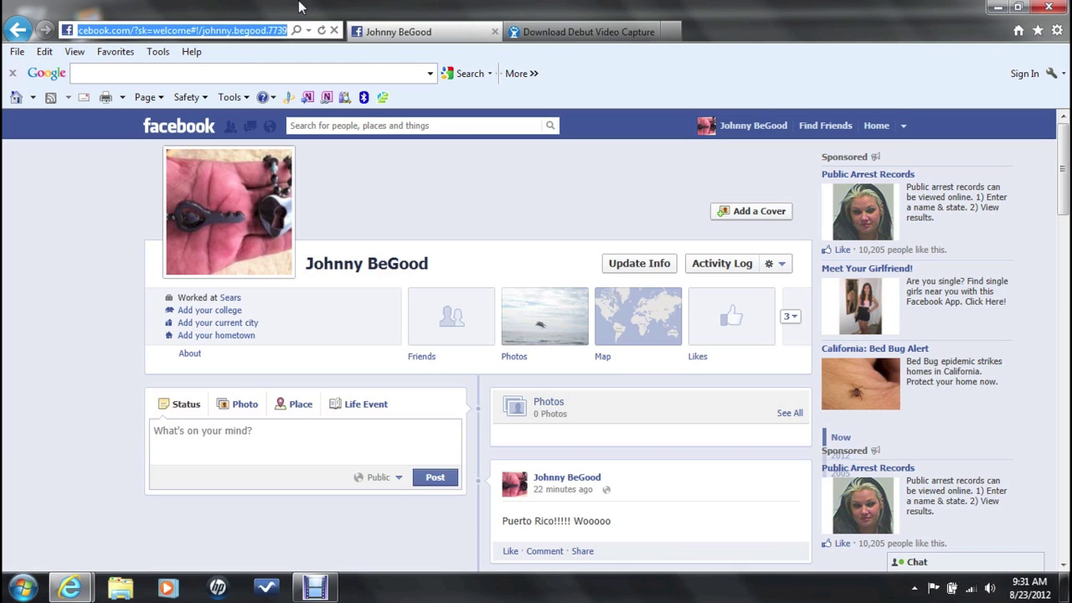
pyautogui.write('www.')
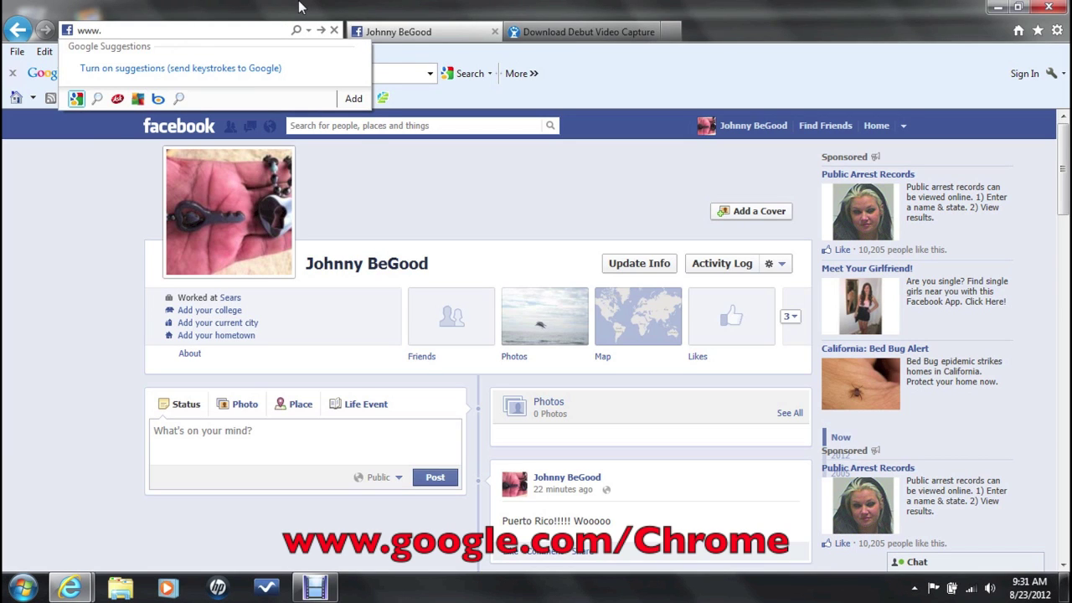
pyautogui.write('google.com/')
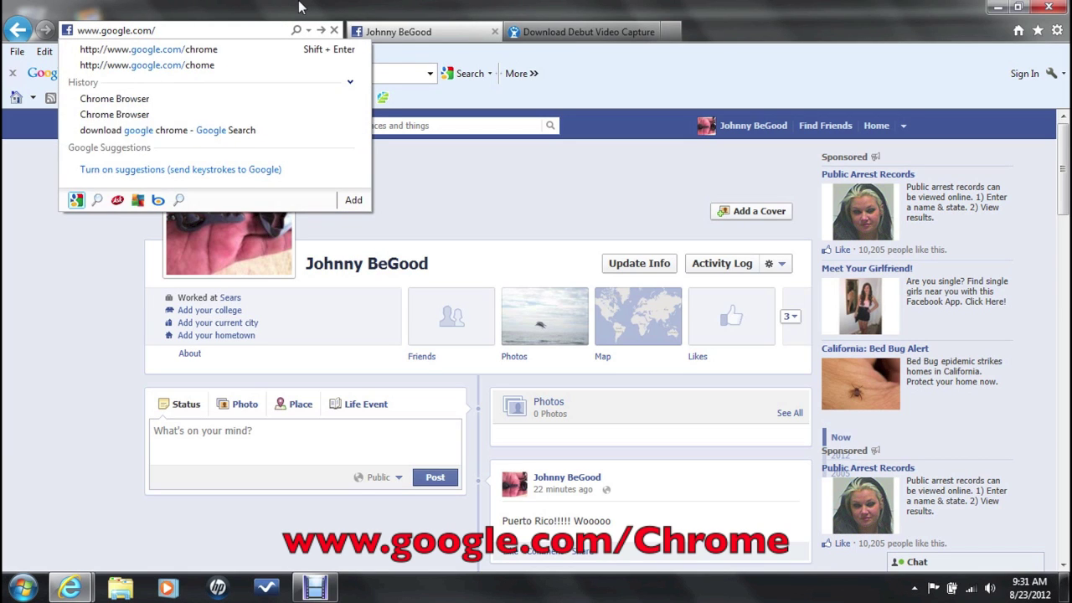
pyautogui.write('chrome')
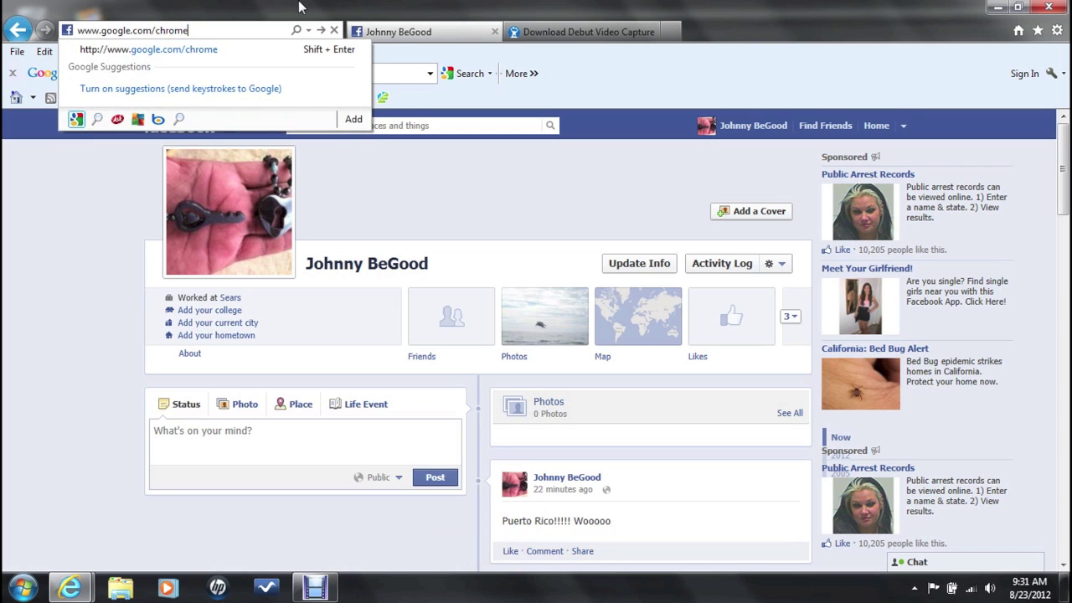
pyautogui.press('Return')
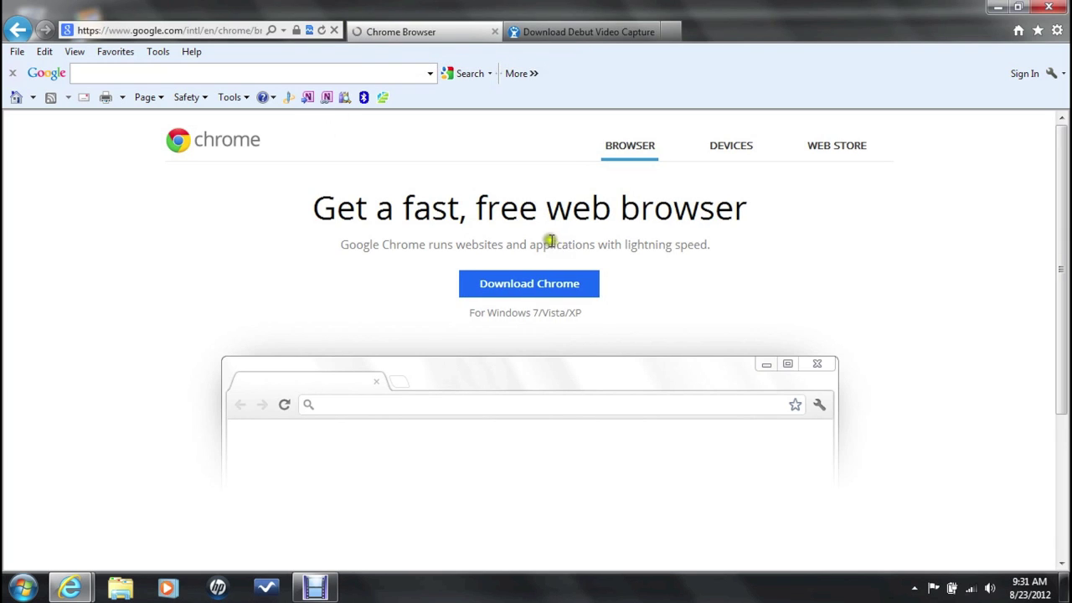
# Step: Download Chrome and accept the Terms of Service to start the installer
pyautogui.click(543, 285)
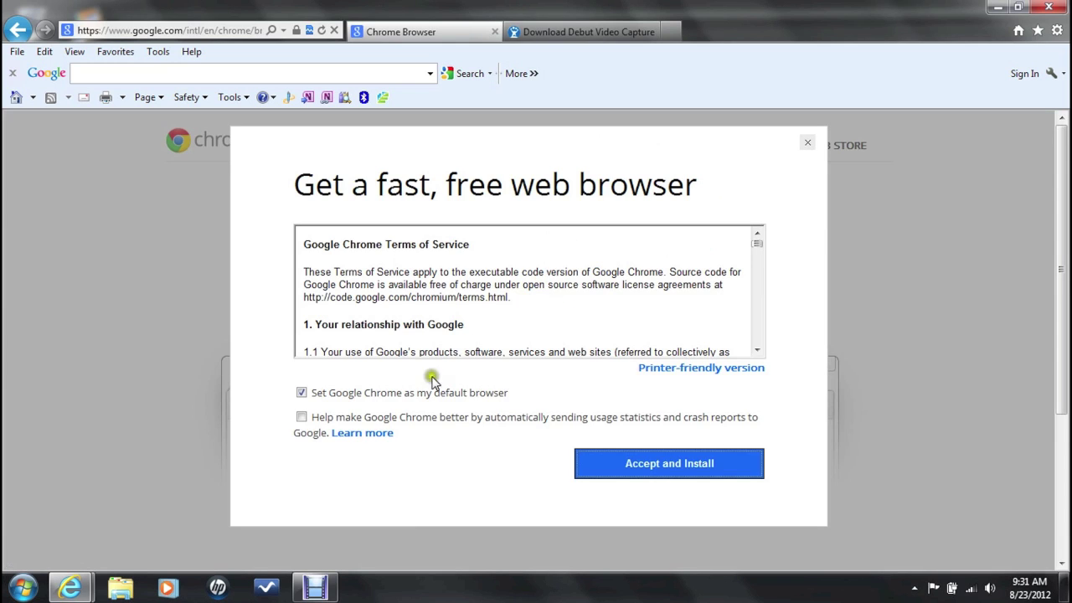
pyautogui.click(706, 465)
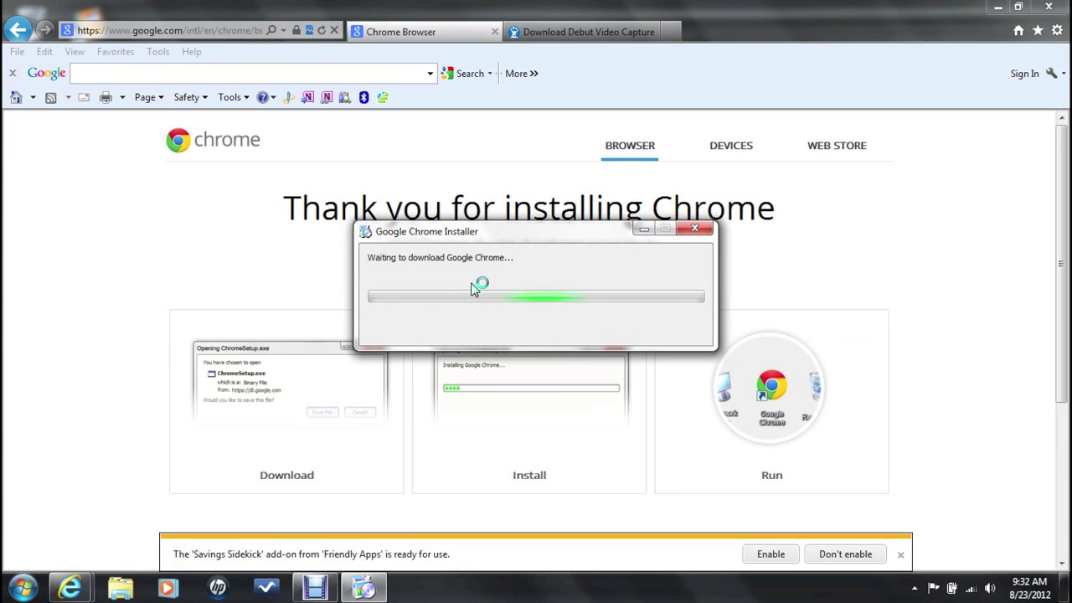
pyautogui.click(375, 592)
# Step: Decline the Savings Sidekick add-on, let the Chrome download finish, and minimize the browser
pyautogui.click(375, 592)
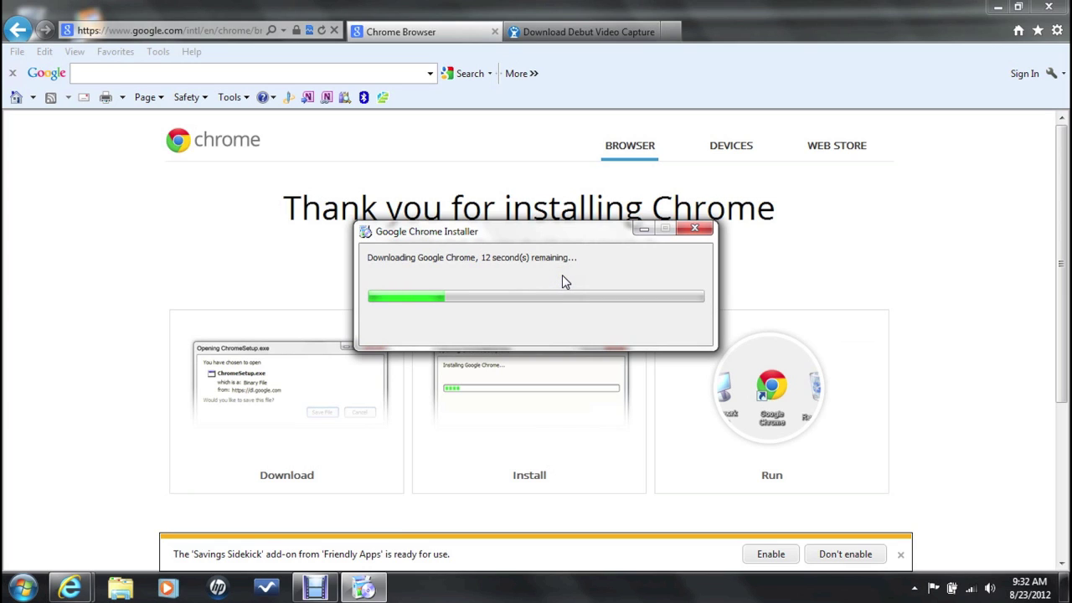
pyautogui.click(813, 555)
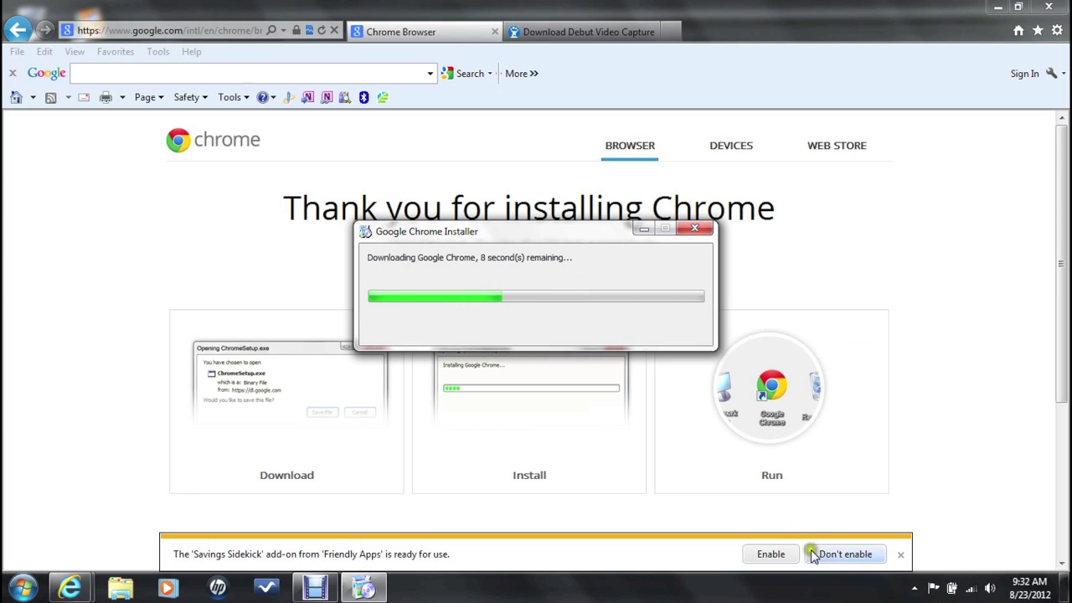
pyautogui.click(350, 590)
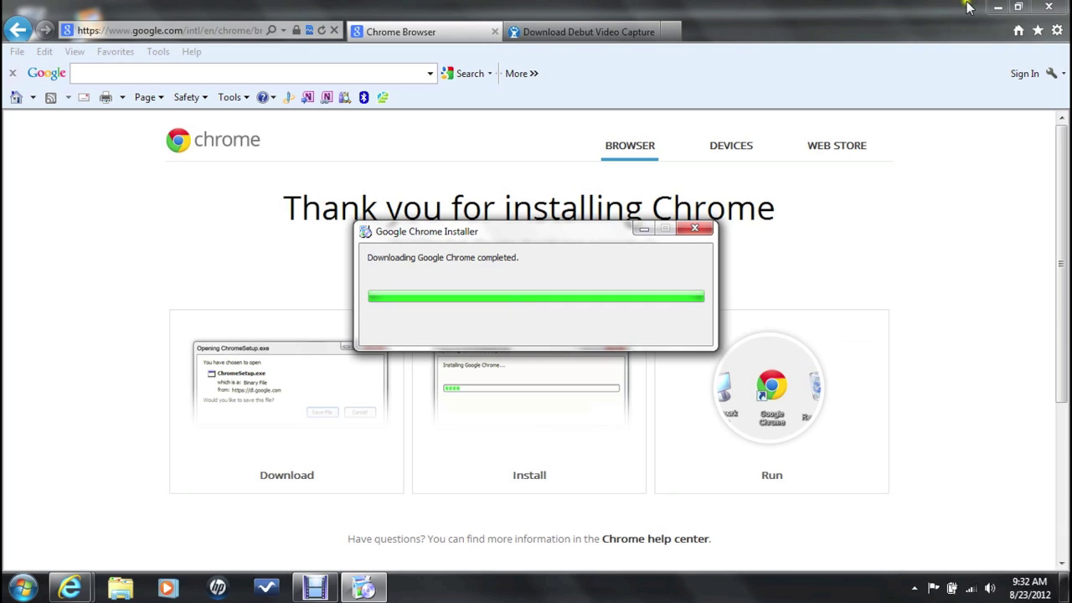
pyautogui.click(1001, 7)
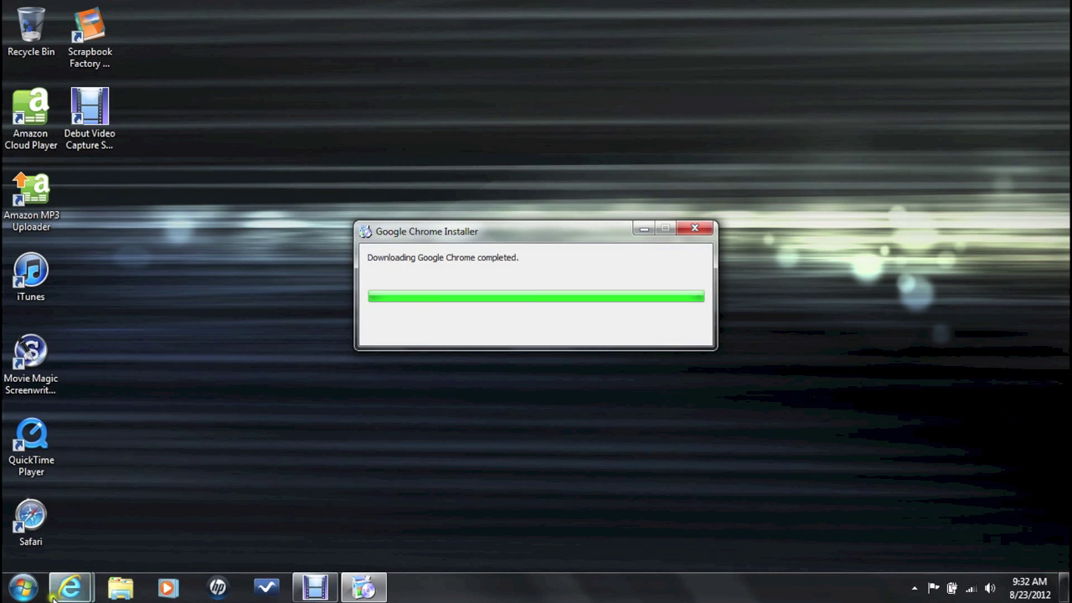
pyautogui.moveTo(52, 597)
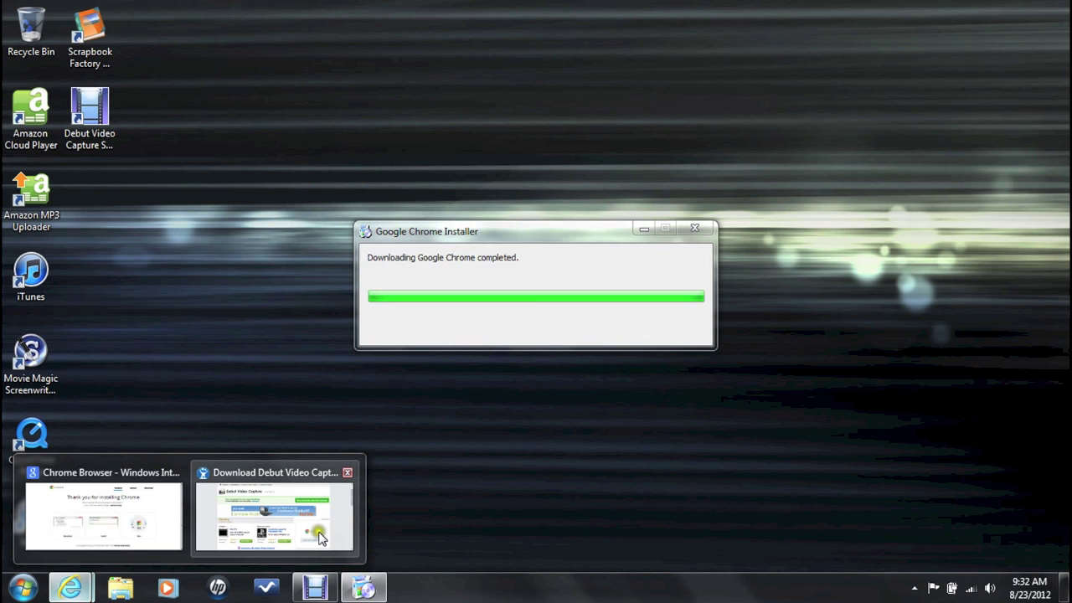
pyautogui.click(318, 536)
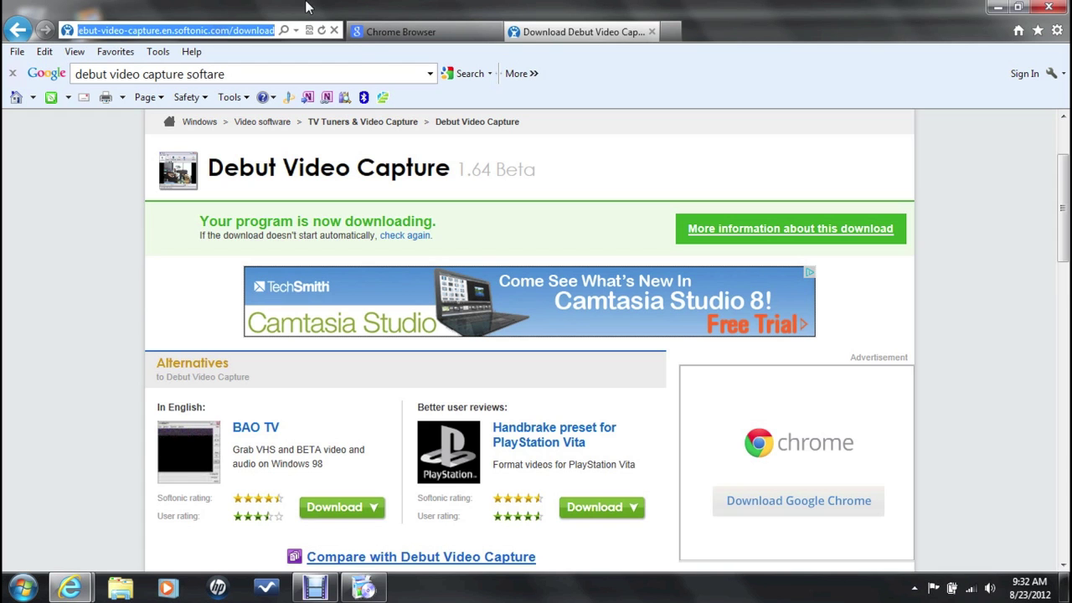
pyautogui.write('www.facebook.com/')
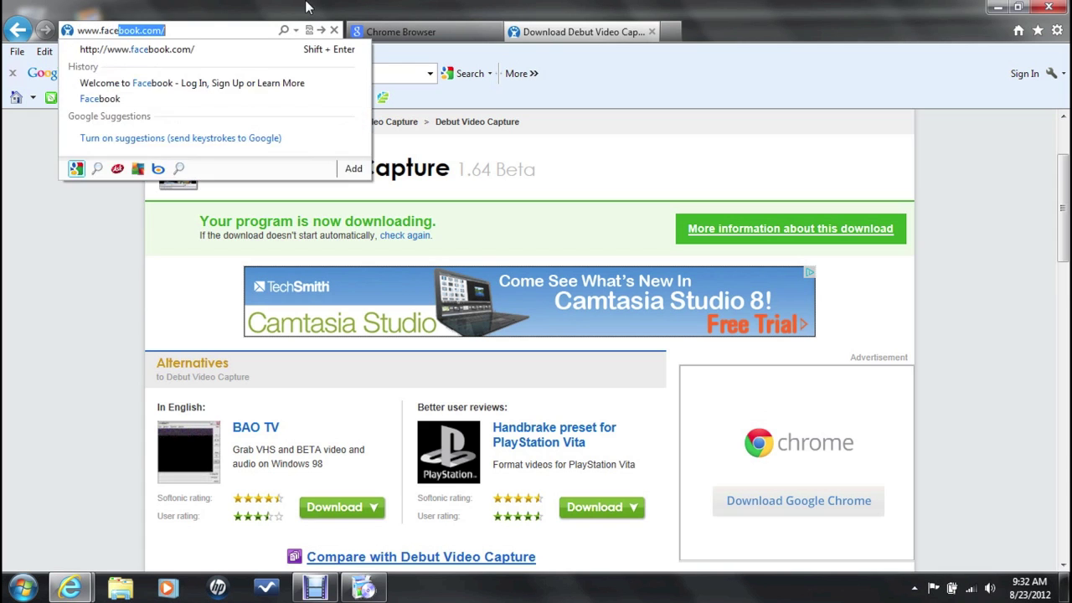
pyautogui.press('Return')
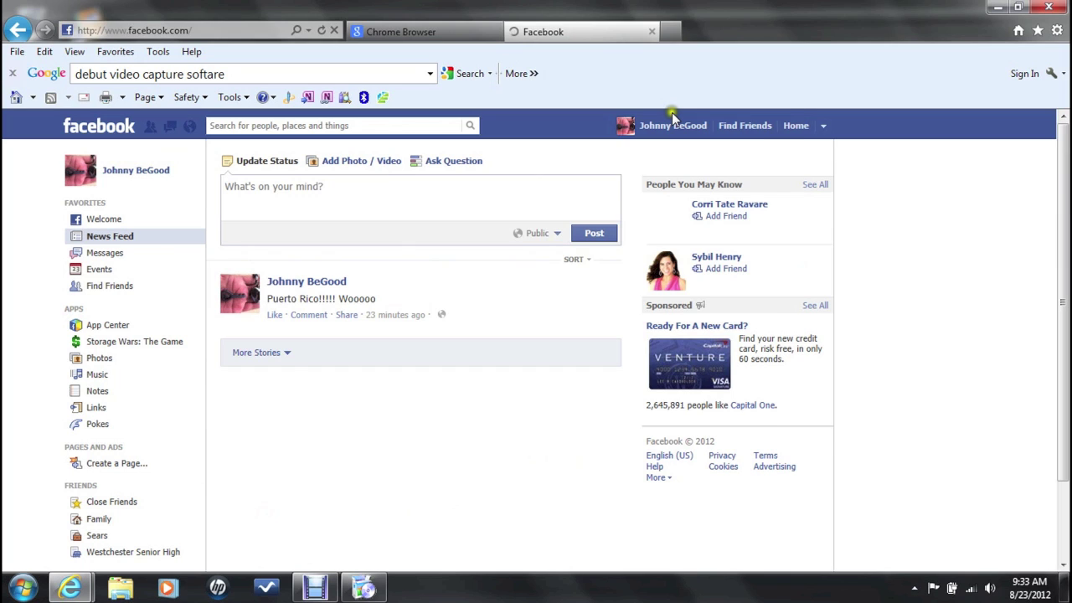
pyautogui.click(754, 131)
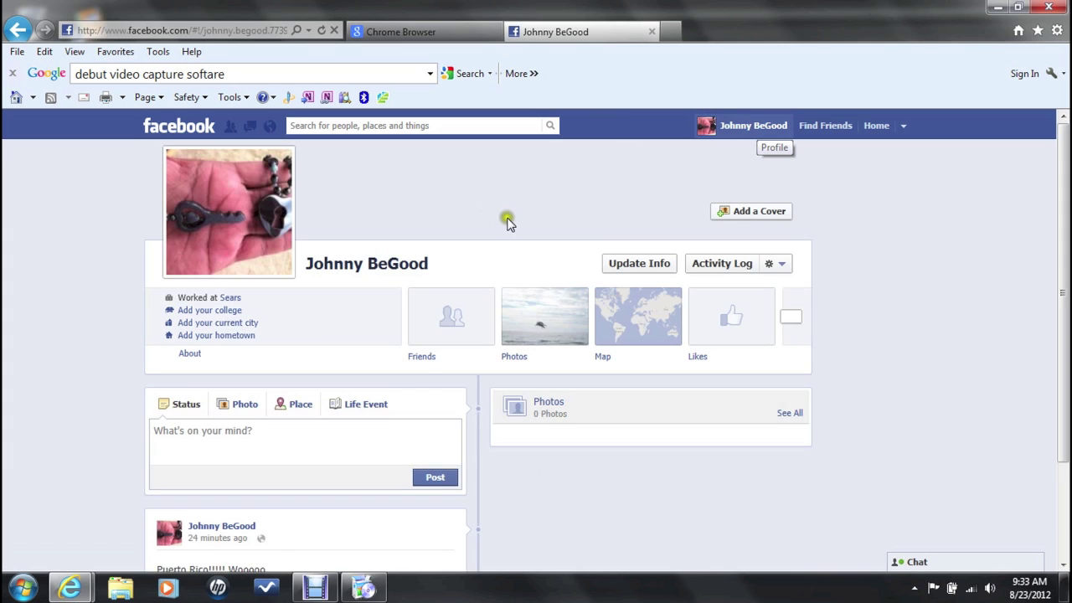
# Step: Minimize Internet Explorer and let the installer add the Google Chrome desktop shortcut
pyautogui.click(997, 7)
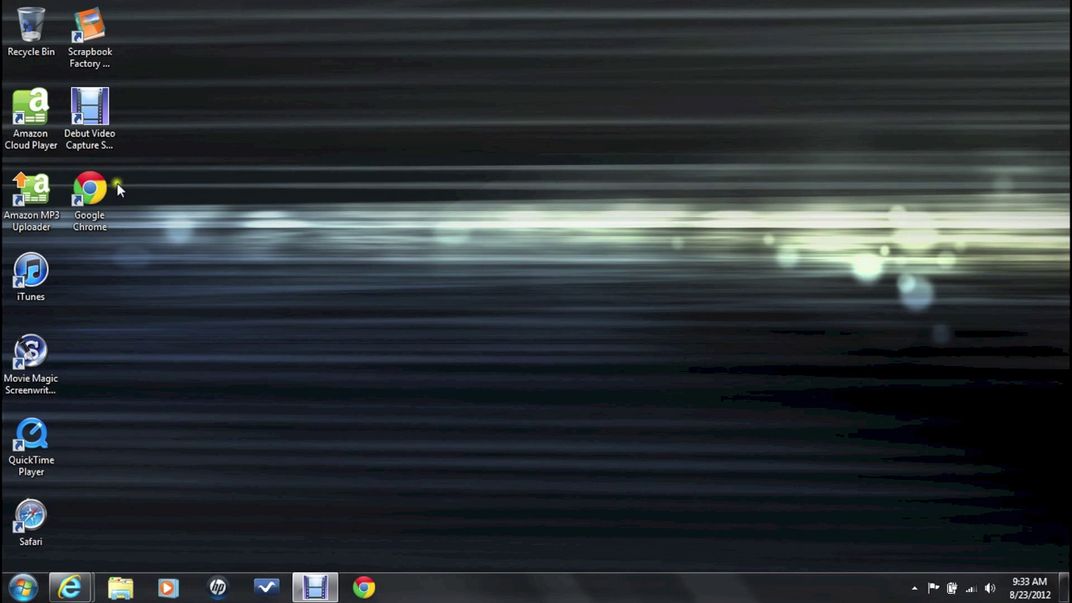
# Step: Launch the newly installed Google Chrome from the desktop and maximize its window
pyautogui.doubleClick(99, 191)
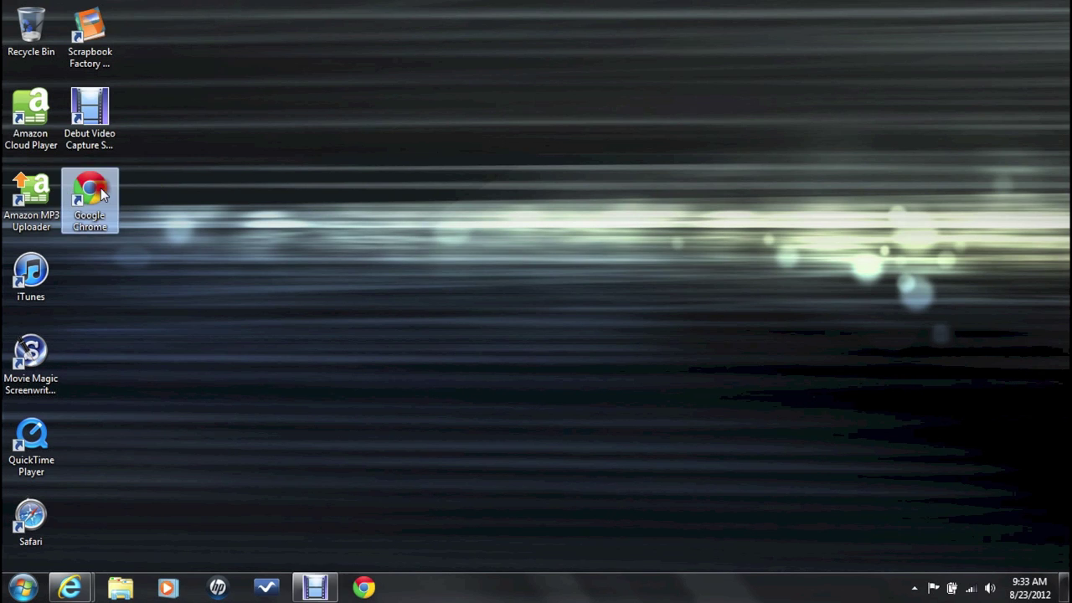
pyautogui.click(348, 227)
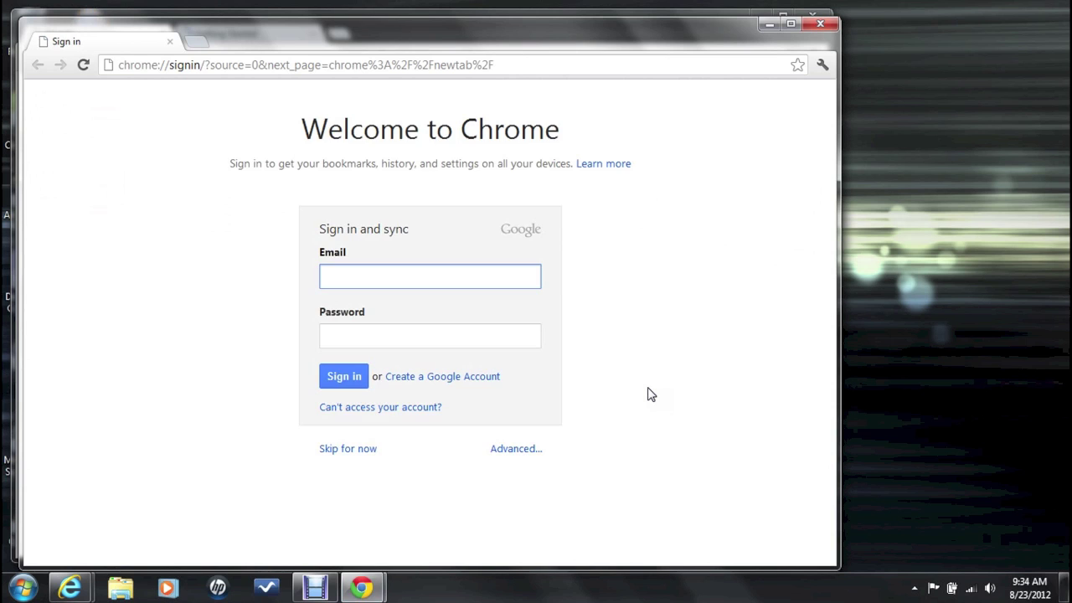
pyautogui.click(791, 24)
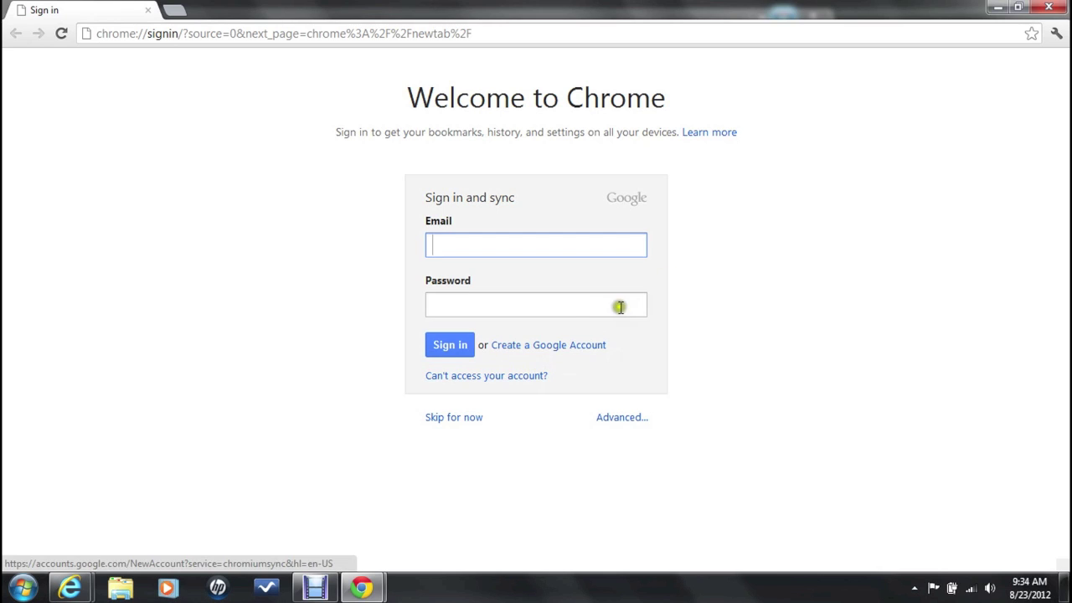
# Step: Sign in to Chrome with the Google account e-mail and password
pyautogui.click(533, 241)
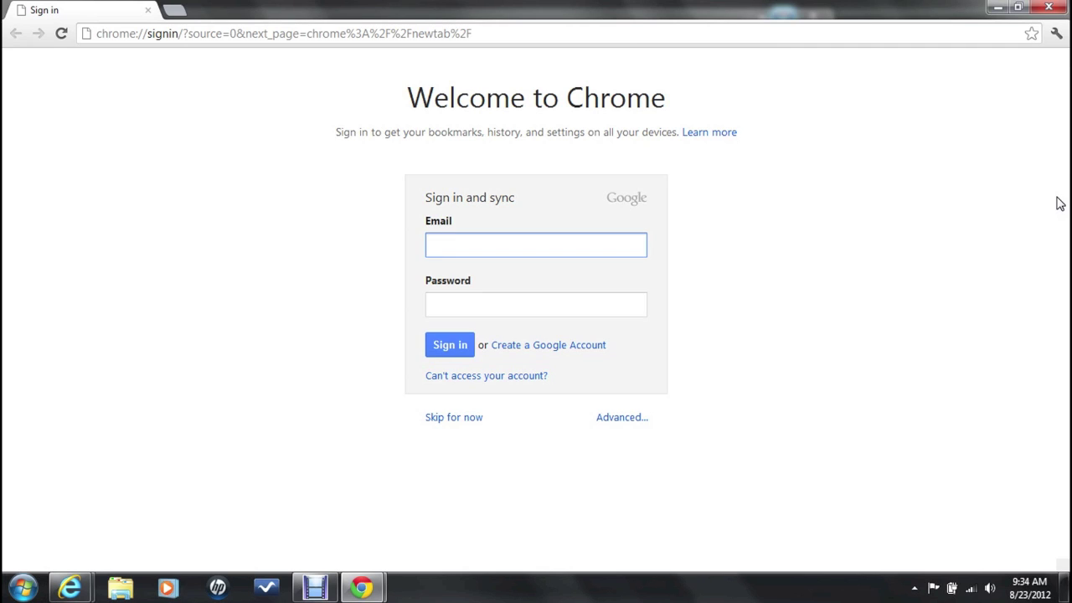
pyautogui.press('Tab')
pyautogui.write('*******')
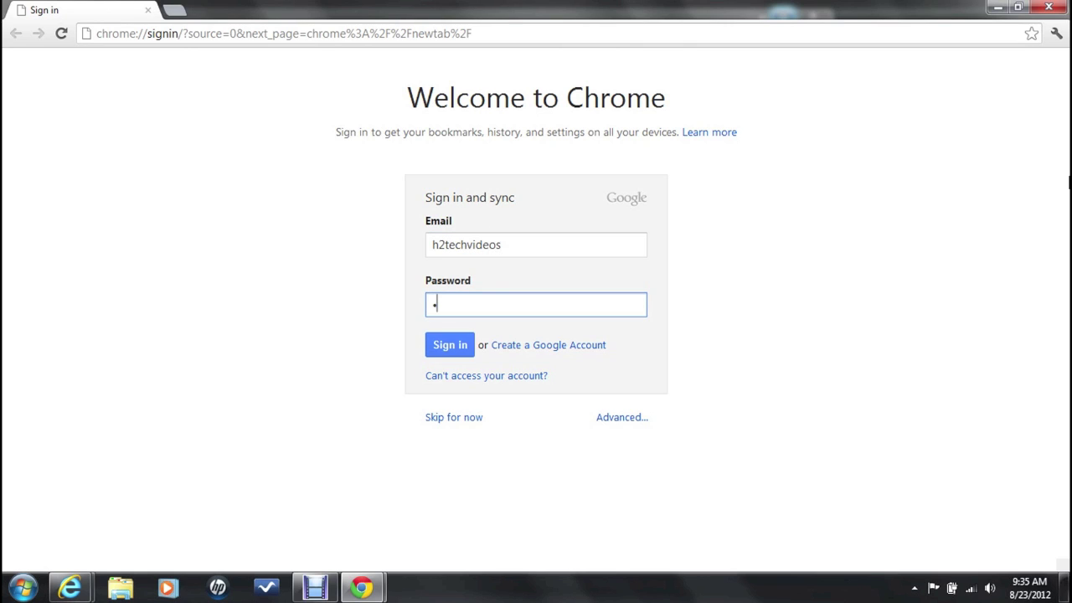
pyautogui.write('****')
pyautogui.press('Return')
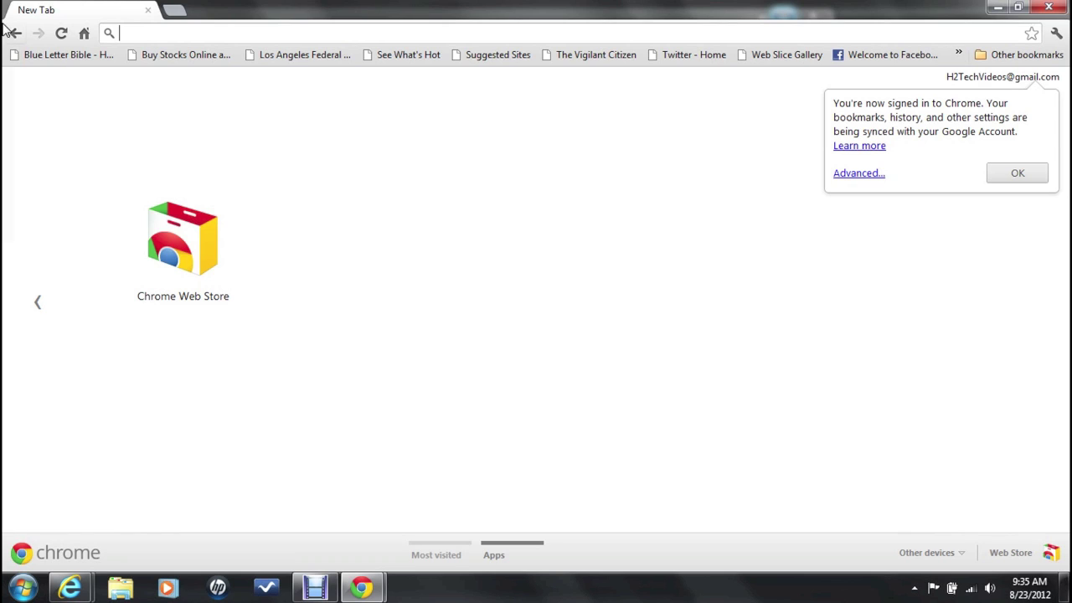
# Step: Open the Chrome Web Store from its tile on the New Tab Apps page
pyautogui.click(189, 255)
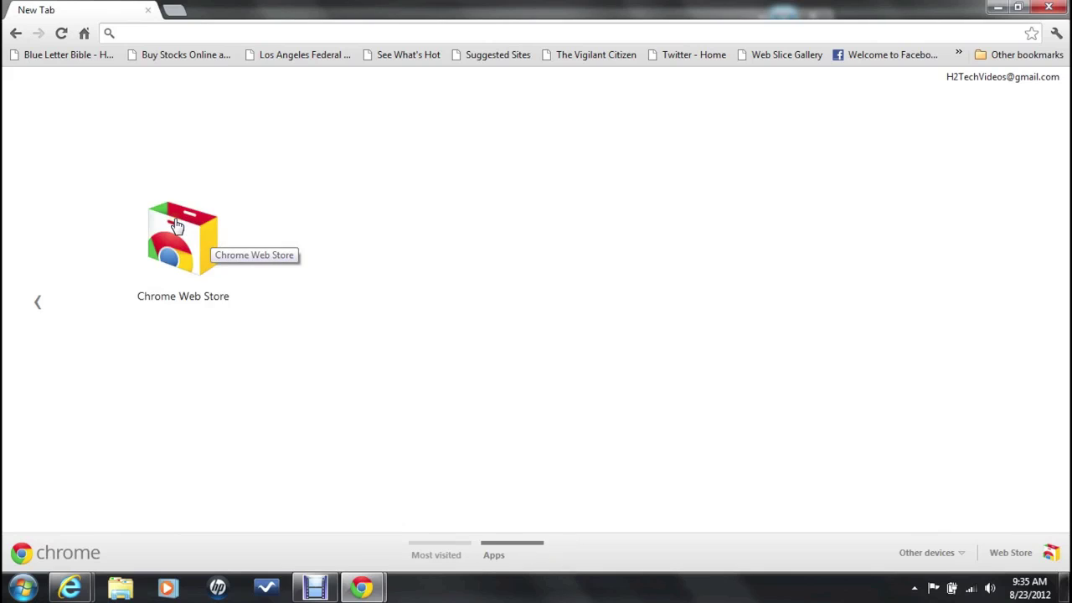
pyautogui.click(176, 226)
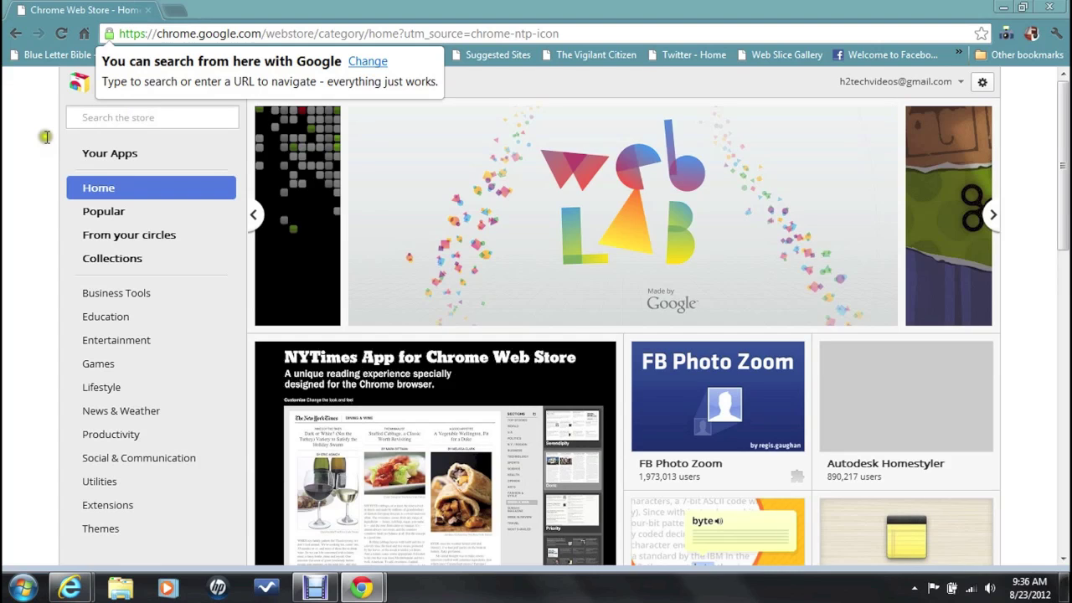
# Step: Search the Chrome Web Store for 'disable facebook timeline'
pyautogui.click(115, 117)
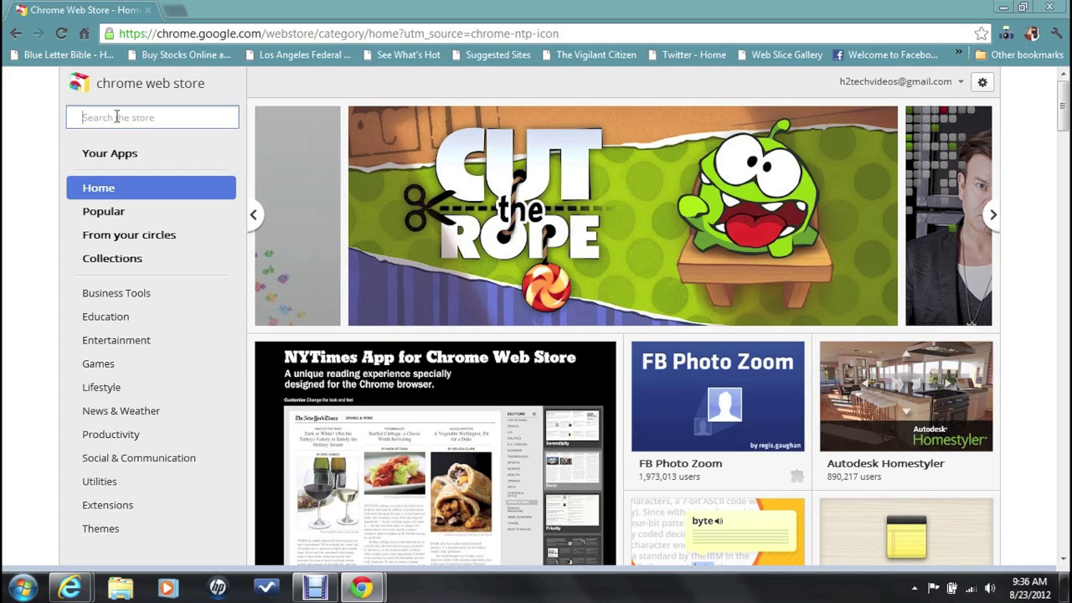
pyautogui.write('disab')
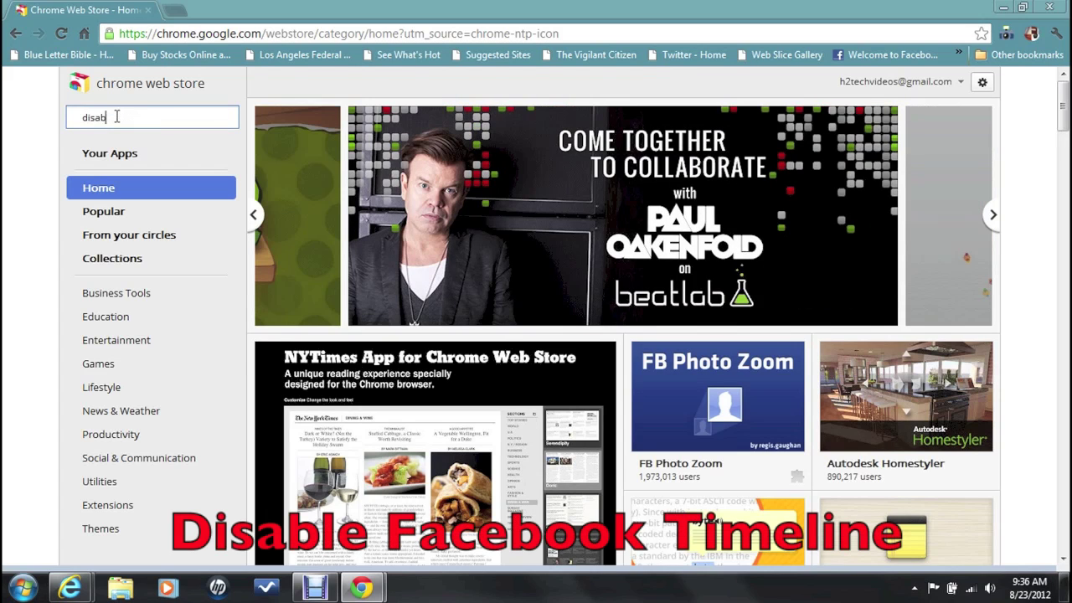
pyautogui.write('le facebook timeline')
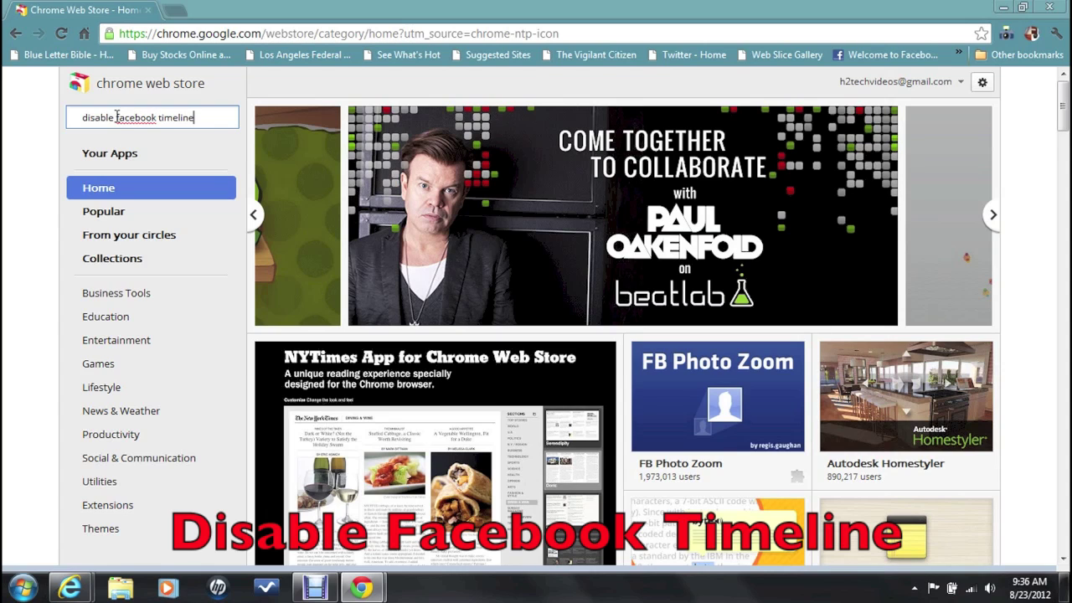
pyautogui.press('Return')
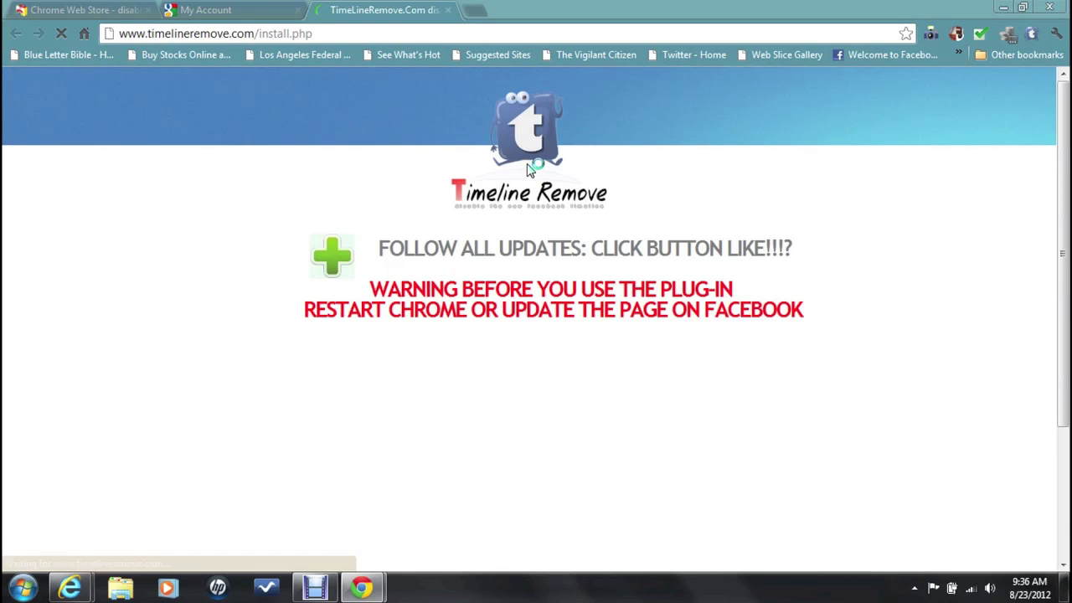
pyautogui.click(308, 32)
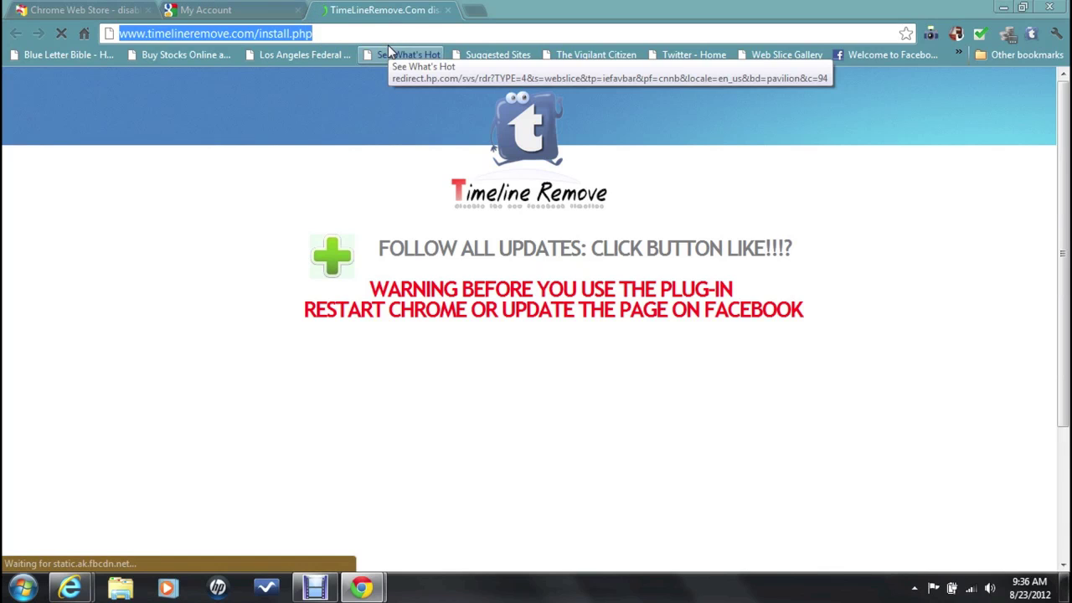
pyautogui.write('www.faceoo')
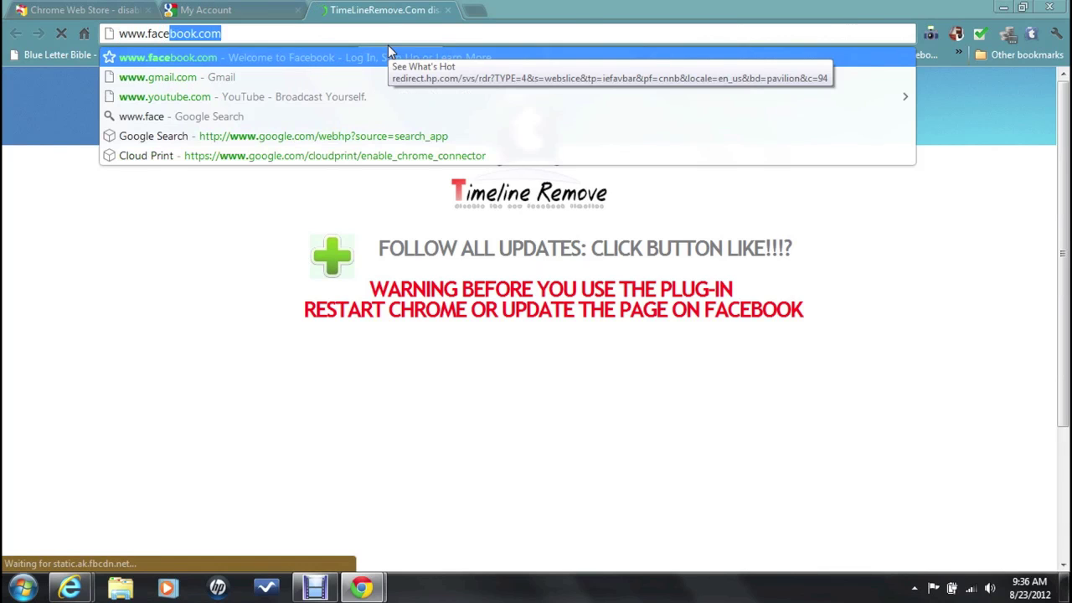
pyautogui.press('BackSpace')
pyautogui.press('BackSpace')
pyautogui.write('book.com')
pyautogui.press('Return')
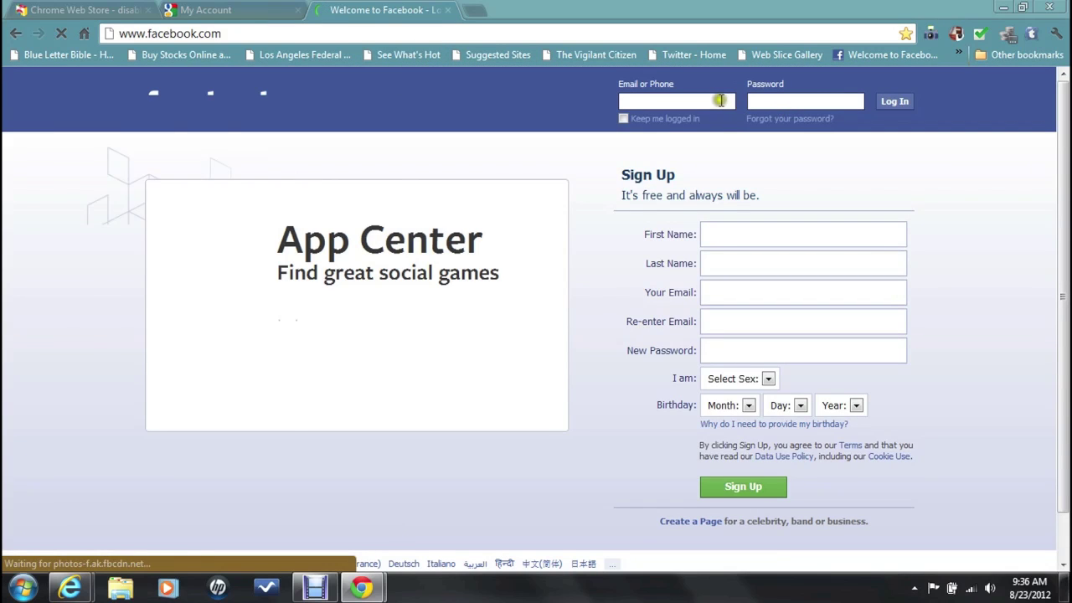
# Step: Log in to Facebook using the saved e-mail suggestion and the account password
pyautogui.click(721, 101)
pyautogui.write('slow')
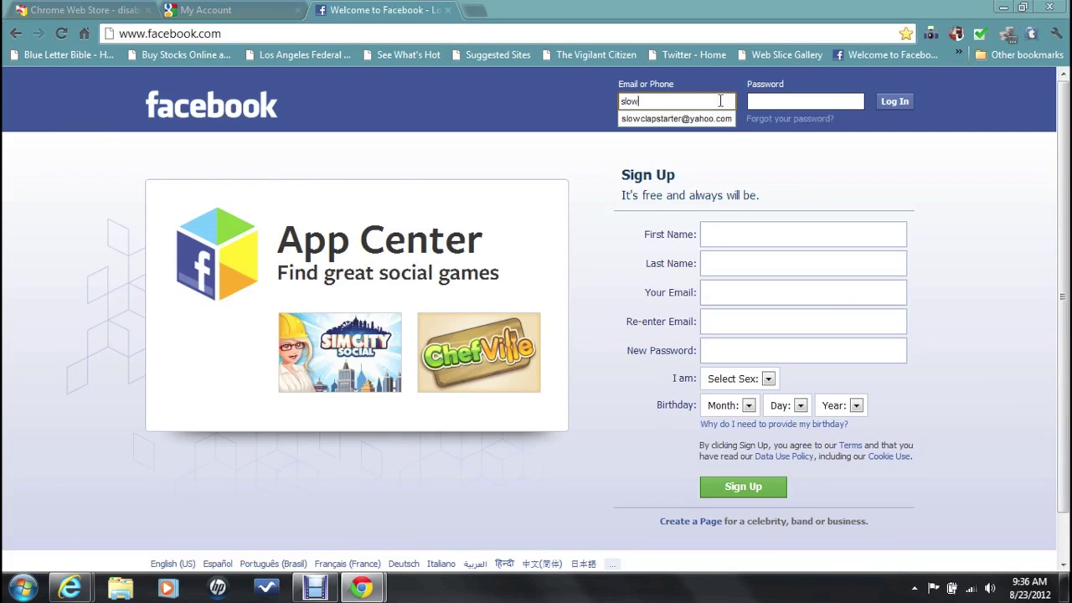
pyautogui.press('Down')
pyautogui.press('Tab')
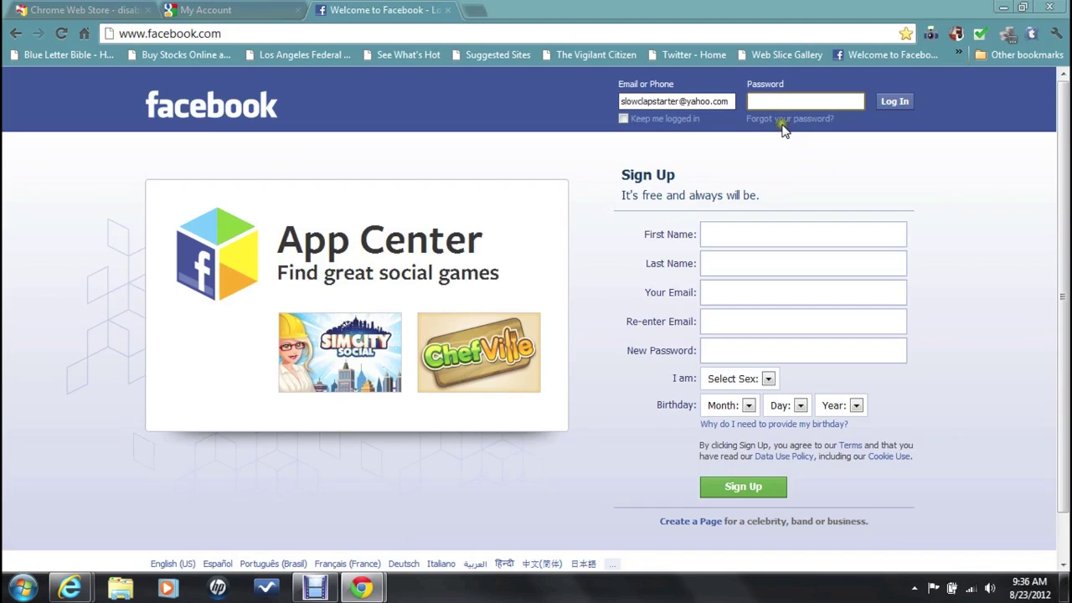
pyautogui.write('••••••••••')
pyautogui.press('Return')
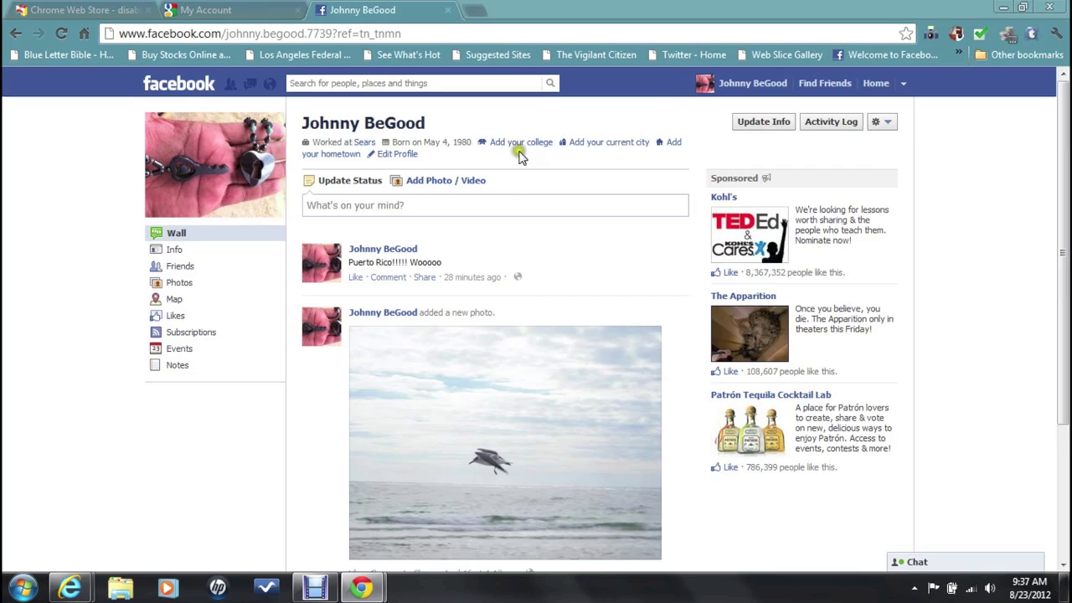
# Step: Scroll down and back up through the profile's classic Wall layout
pyautogui.scroll(-3, 113, 205)
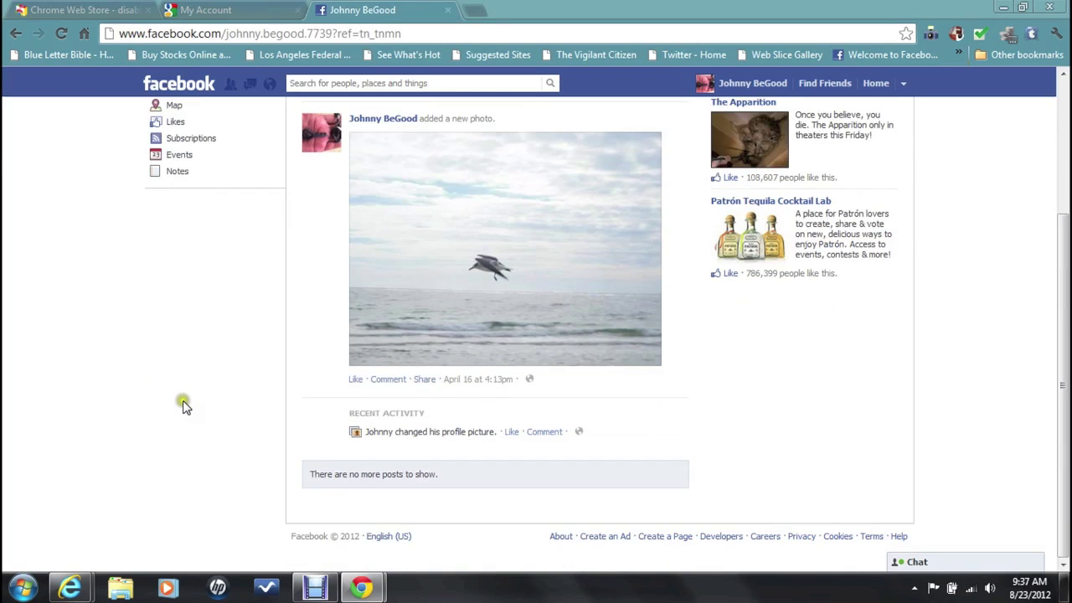
pyautogui.scroll(3, 182, 405)
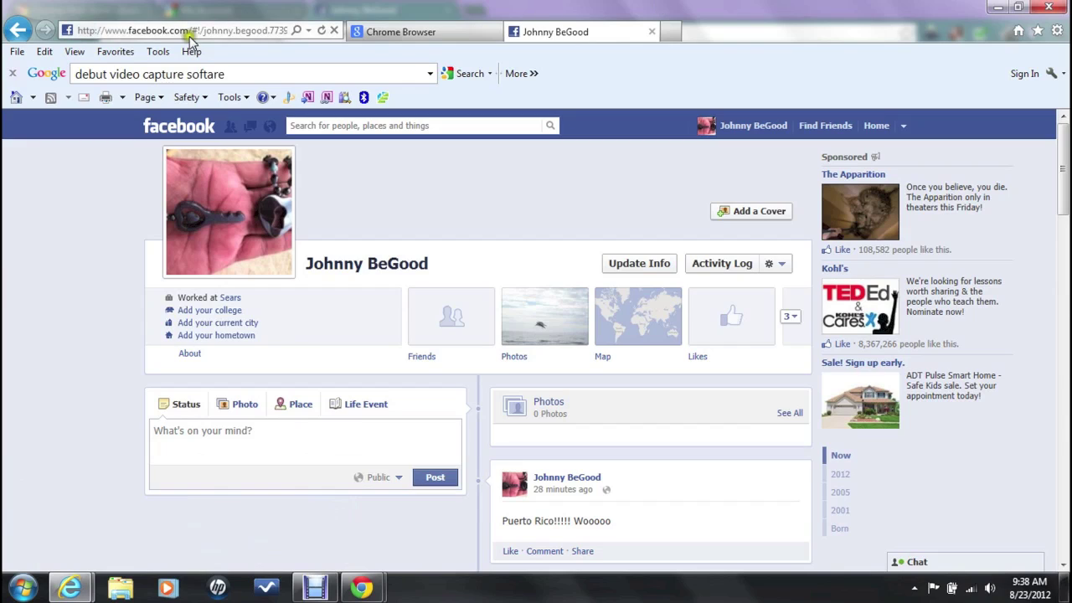
# Step: Refresh the profile in Internet Explorer to confirm it still shows the Timeline layout
pyautogui.click(321, 30)
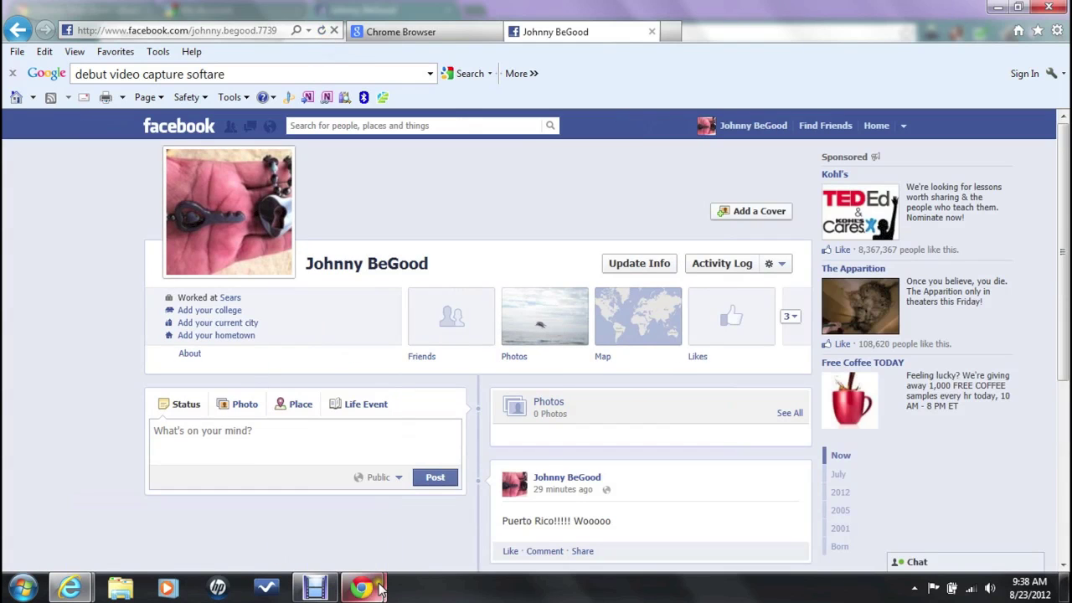
# Step: Bring the Chrome profile window forward, then open and close the account menu beside Home
pyautogui.moveTo(368, 588)
pyautogui.moveTo(434, 493)
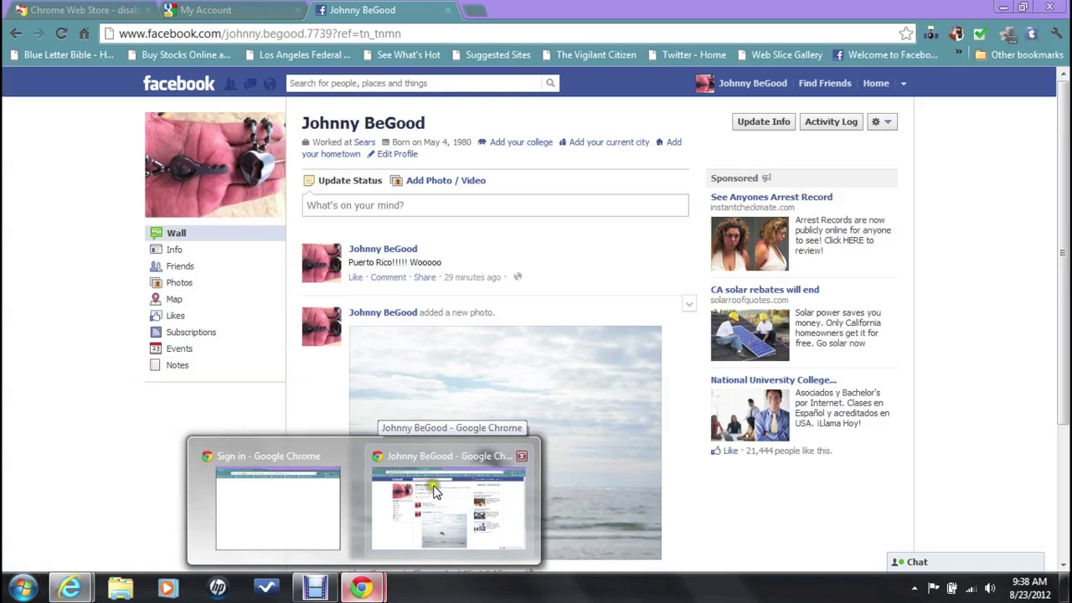
pyautogui.click(434, 492)
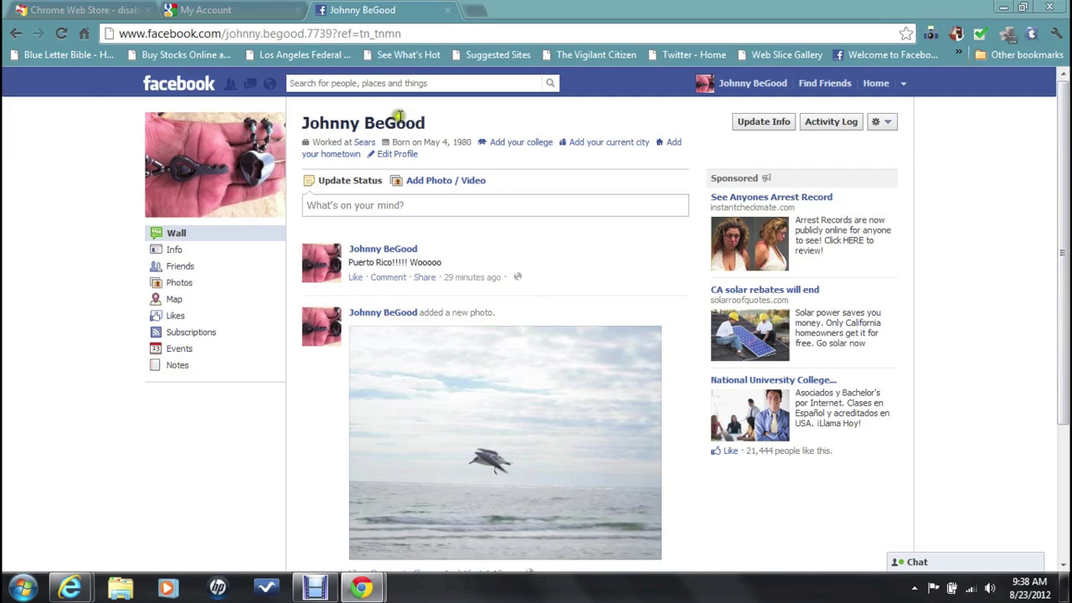
pyautogui.click(903, 84)
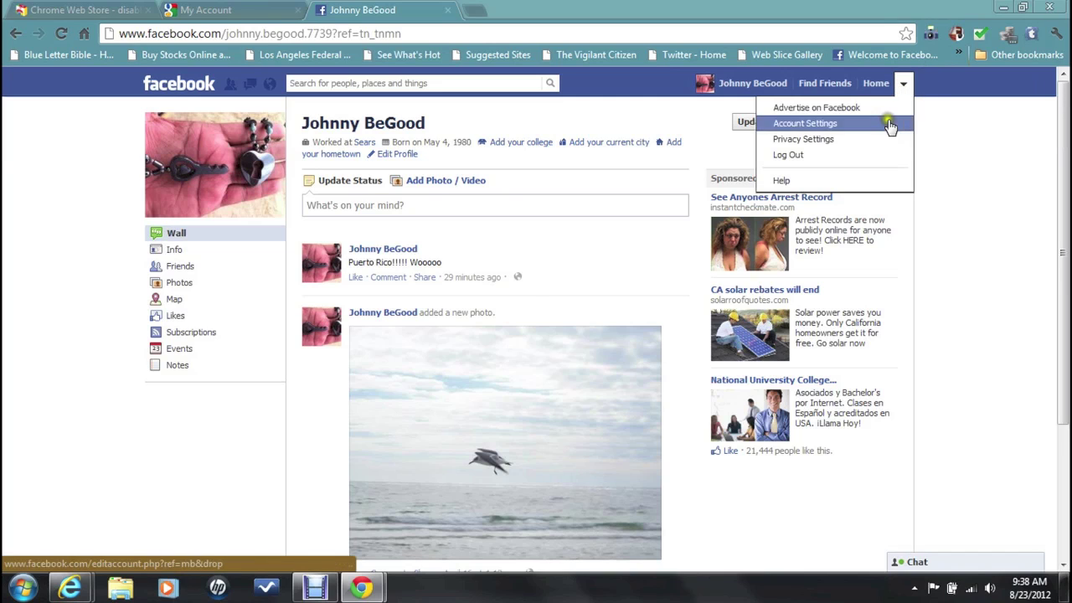
pyautogui.click(978, 123)
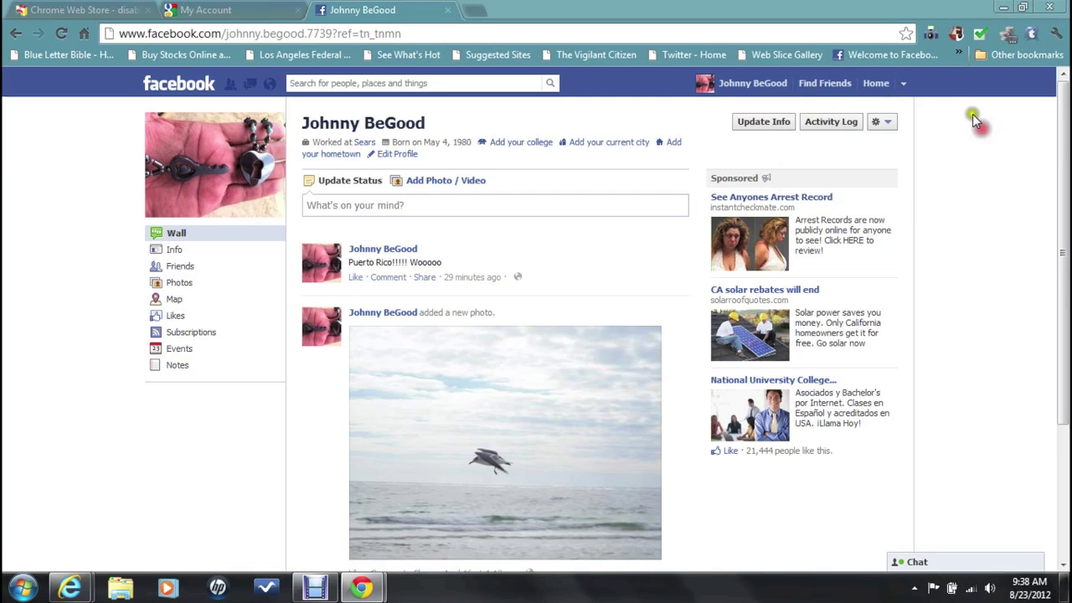